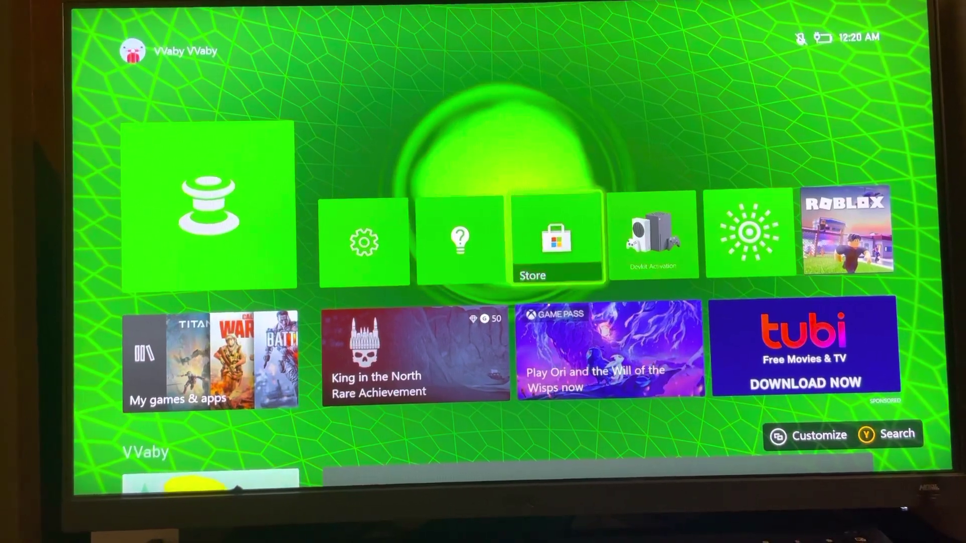
Launch the Microsoft Store from Home and reach its Popular apps list.
key(Return)
key(Left)
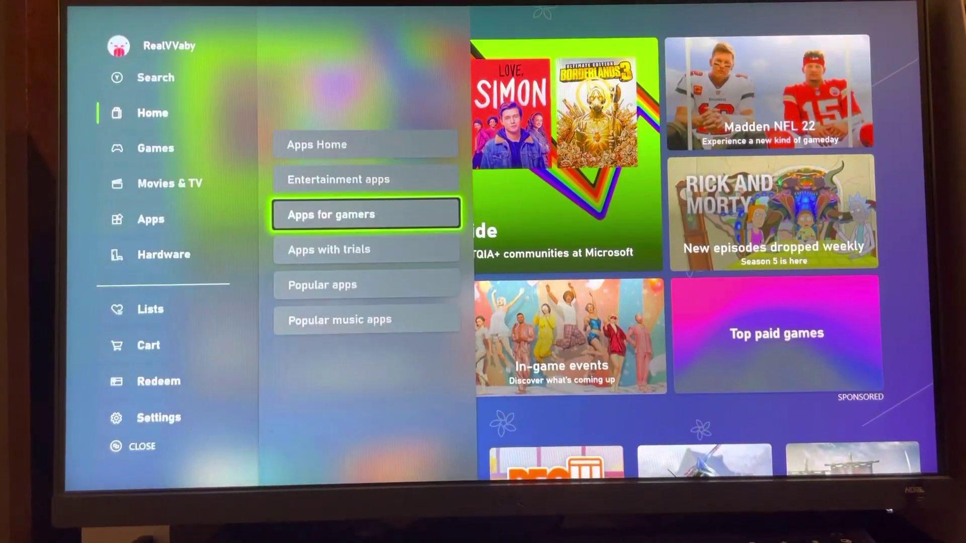
key(Return)
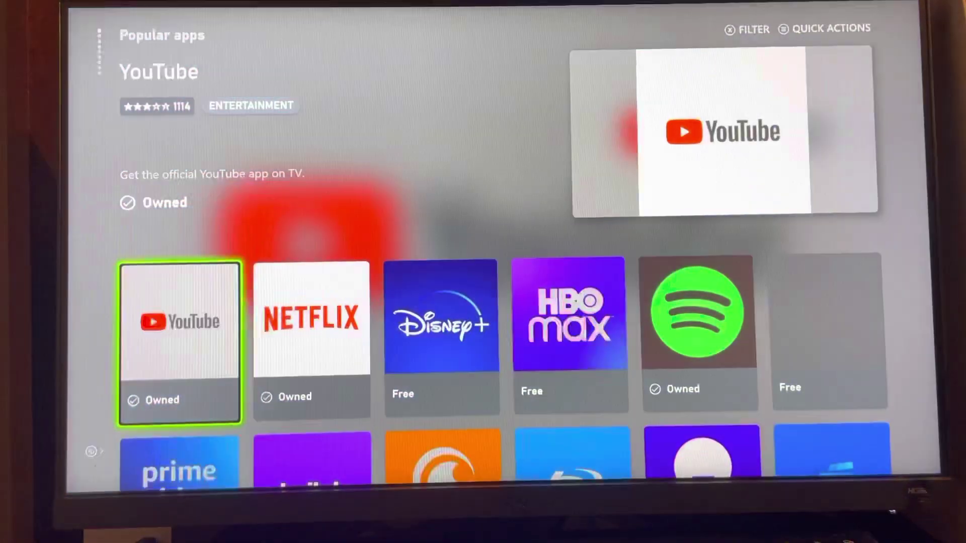
Browse the app grid to YouTube TV and start its install, dismissing the congratulations notice.
key(Right)
key(Down)
key(Left)
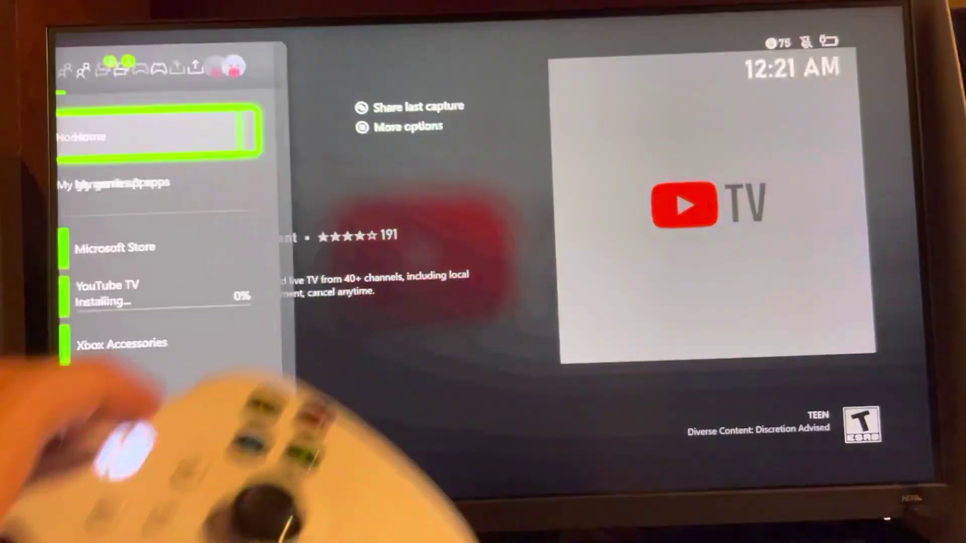
Bring up the full download queue from the guide, showing YouTube TV paused at 46%.
key(Down)
key(Return)
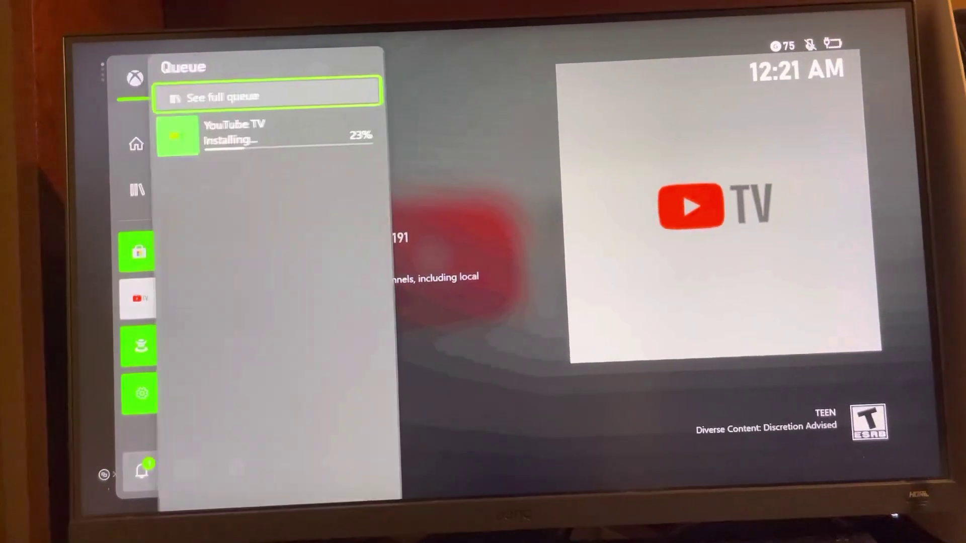
key(Escape)
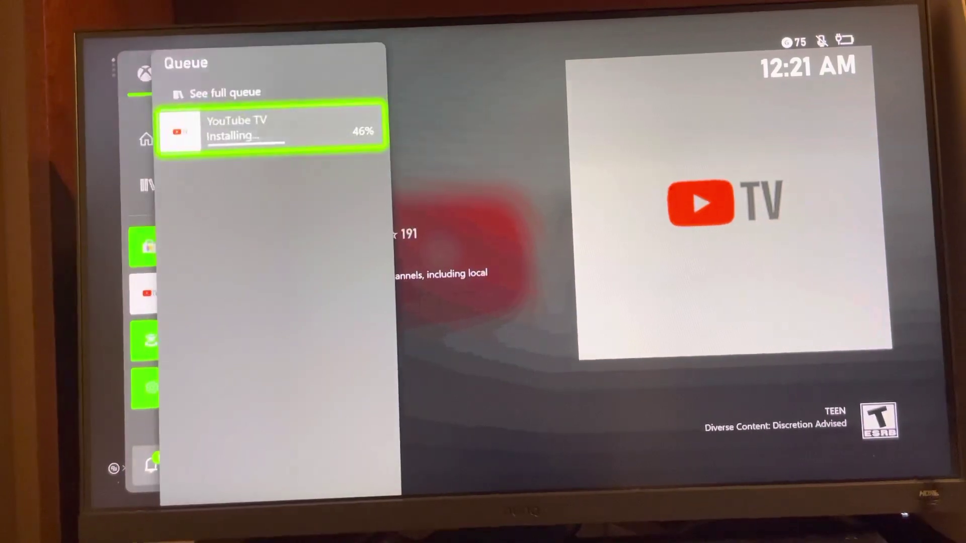
key(Up)
key(Return)
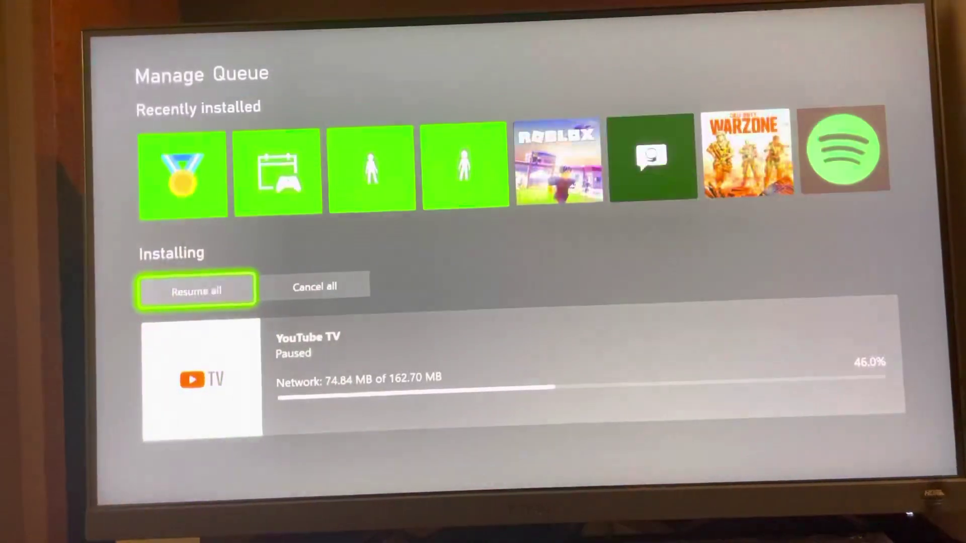
Review the YouTube TV download's options in Manage Queue without changing anything.
key(Up)
key(Down)
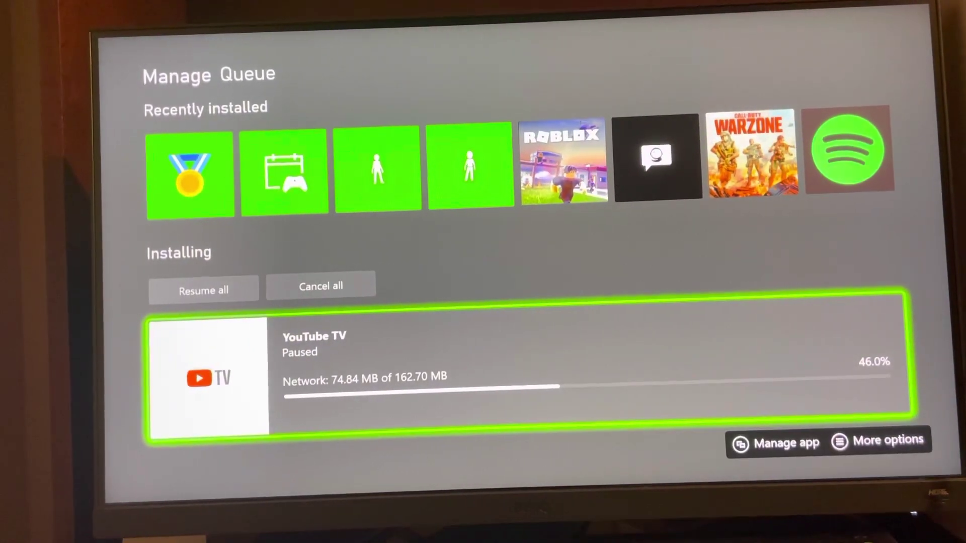
key(Menu)
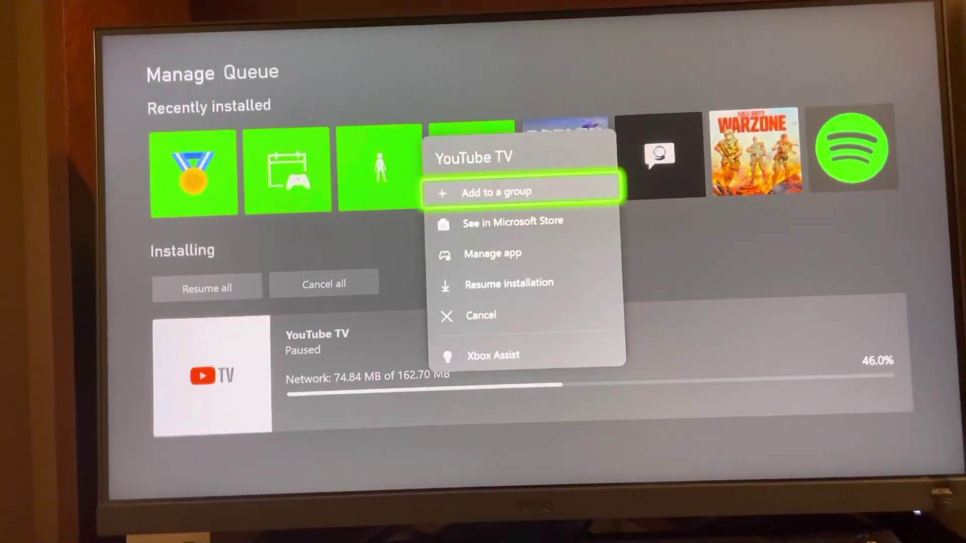
key(Escape)
key(Menu)
key(Escape)
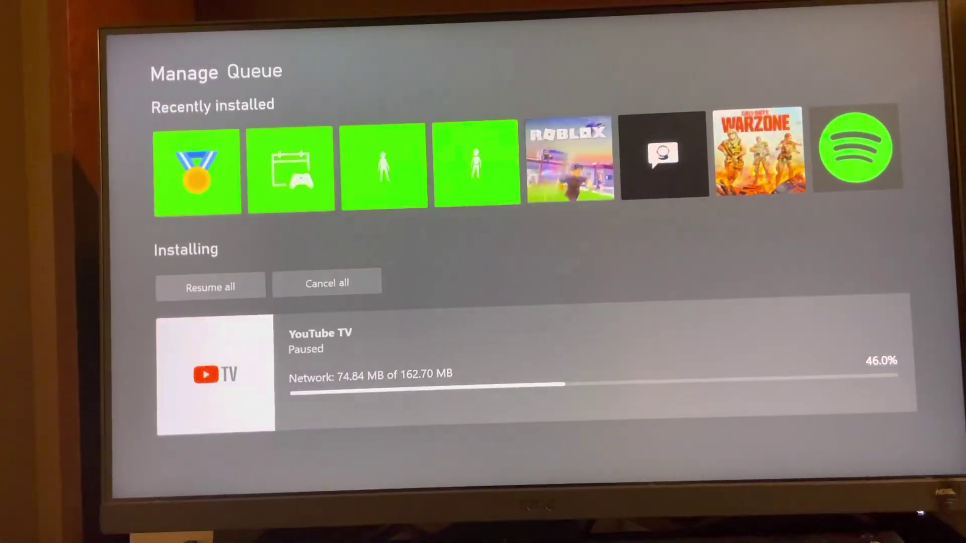
Choose Cancel all to raise the 'Clear the queue?' confirmation.
key(Up)
key(Right)
key(Return)
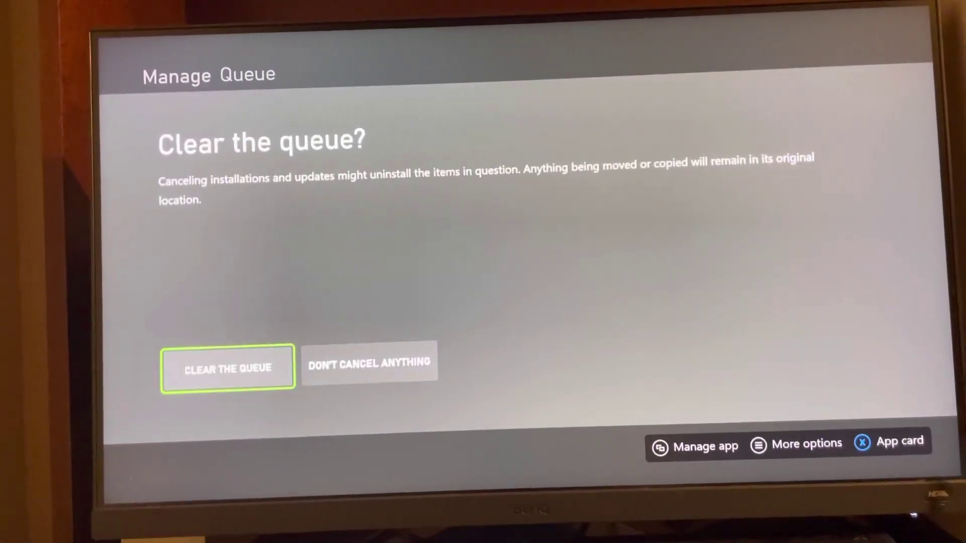